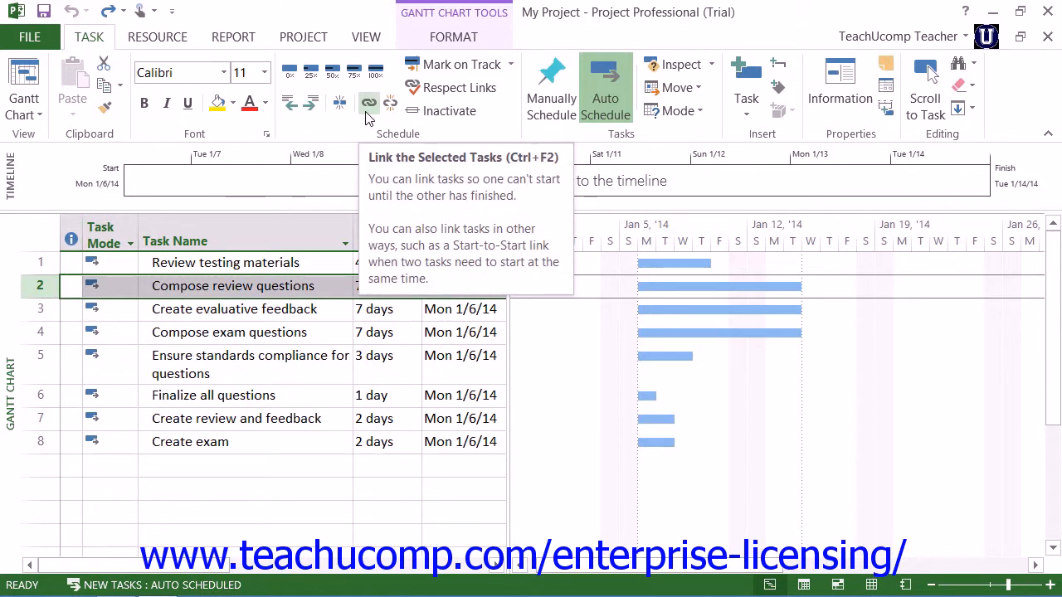
Step: Link Review testing materials and Compose review questions as a demonstration, and undo the link
left_click(94, 38)
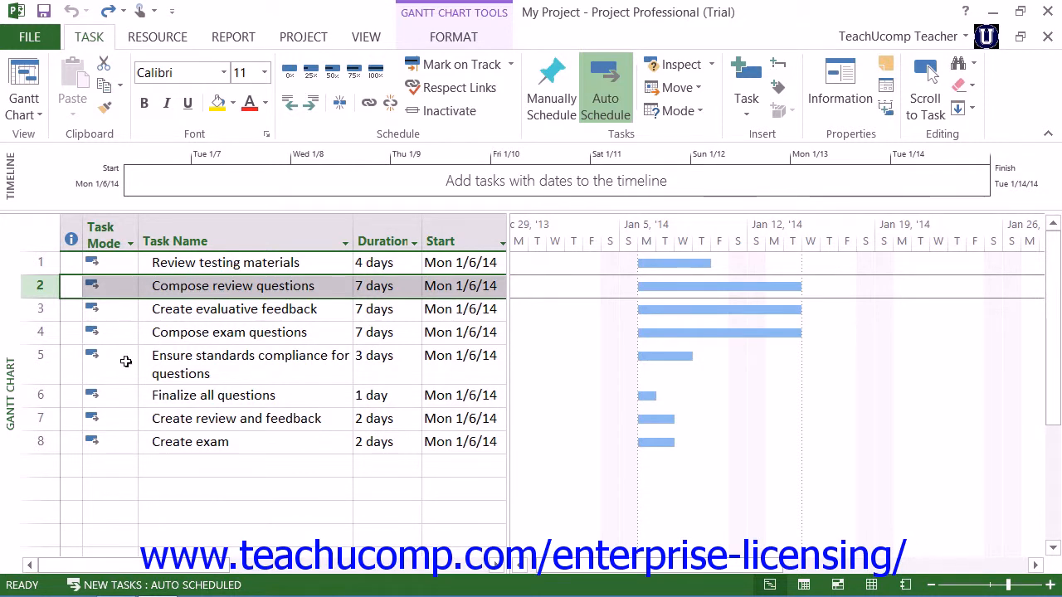
left_click_drag(46, 271, 44, 286)
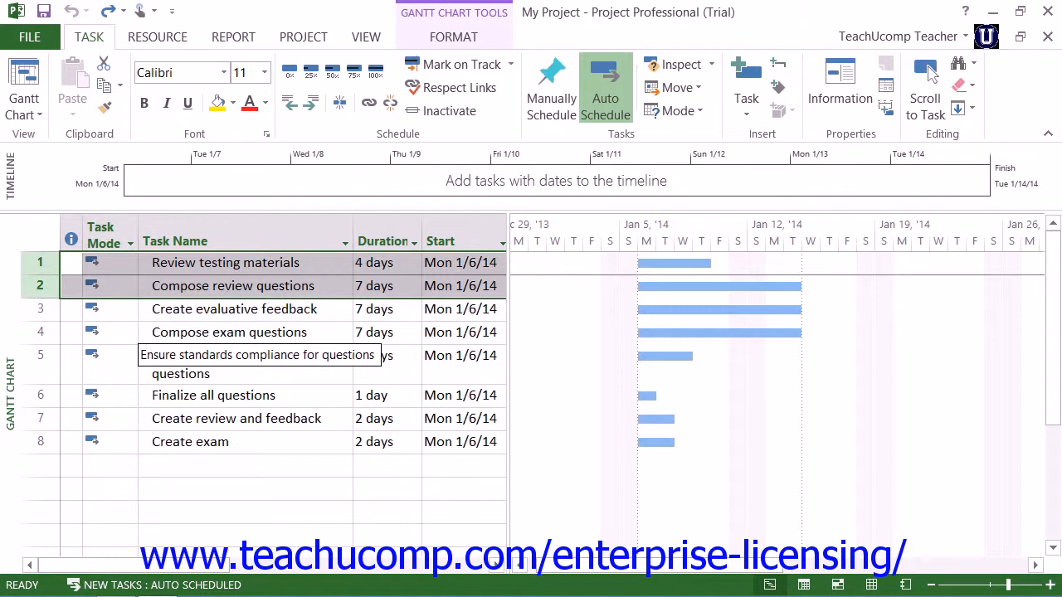
left_click(373, 108)
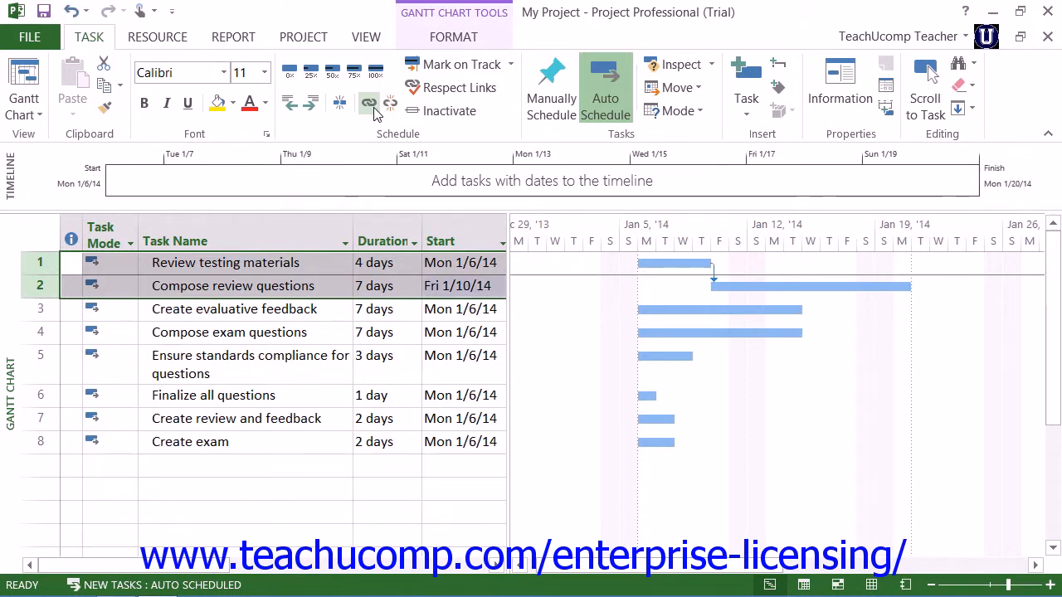
left_click(77, 11)
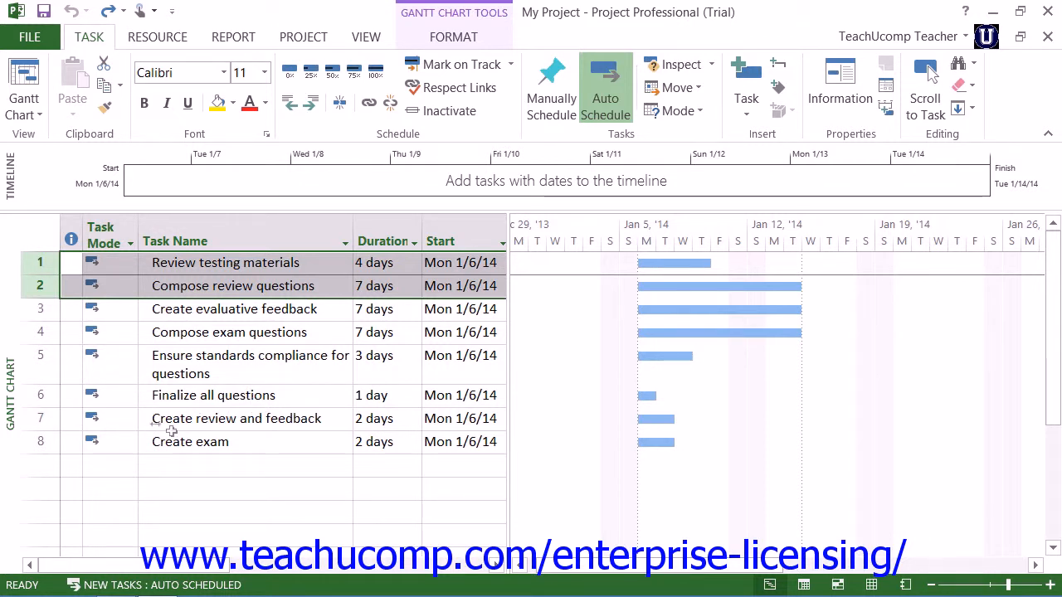
Step: Link the first three tasks, Review testing materials through Create evaluative feedback, in sequence
left_click(38, 310)
left_click(48, 263)
left_click_drag(47, 263, 47, 307)
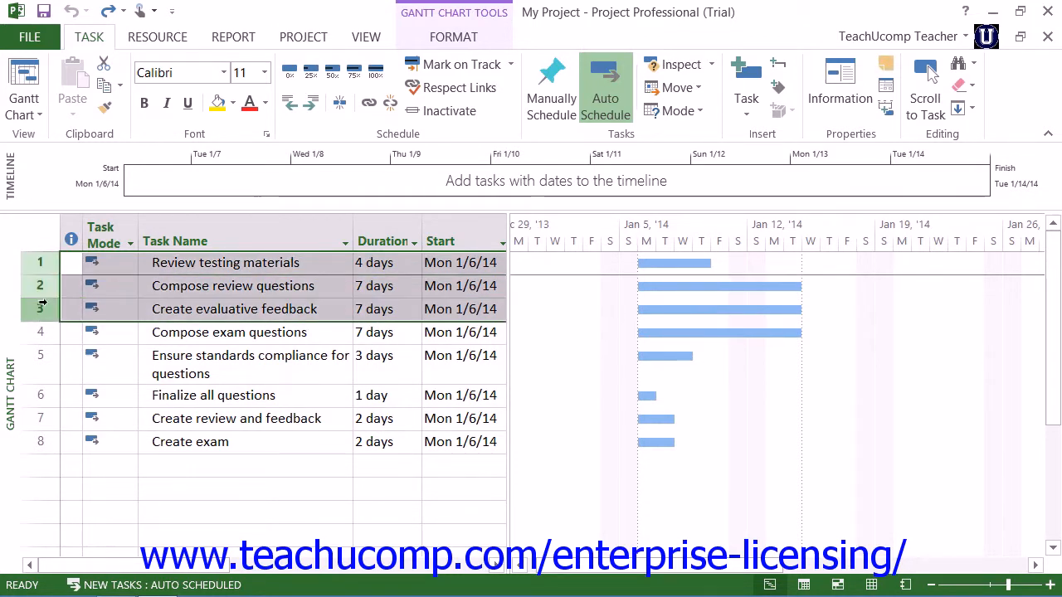
left_click(369, 103)
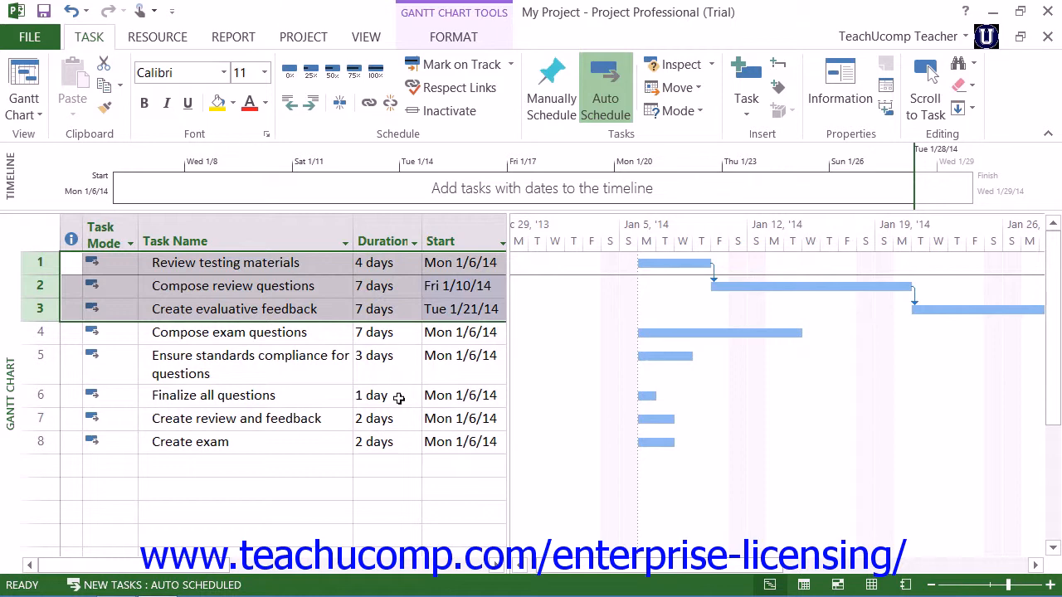
Step: Link Compose exam questions as a successor of the non-adjacent task Review testing materials
left_click(40, 362)
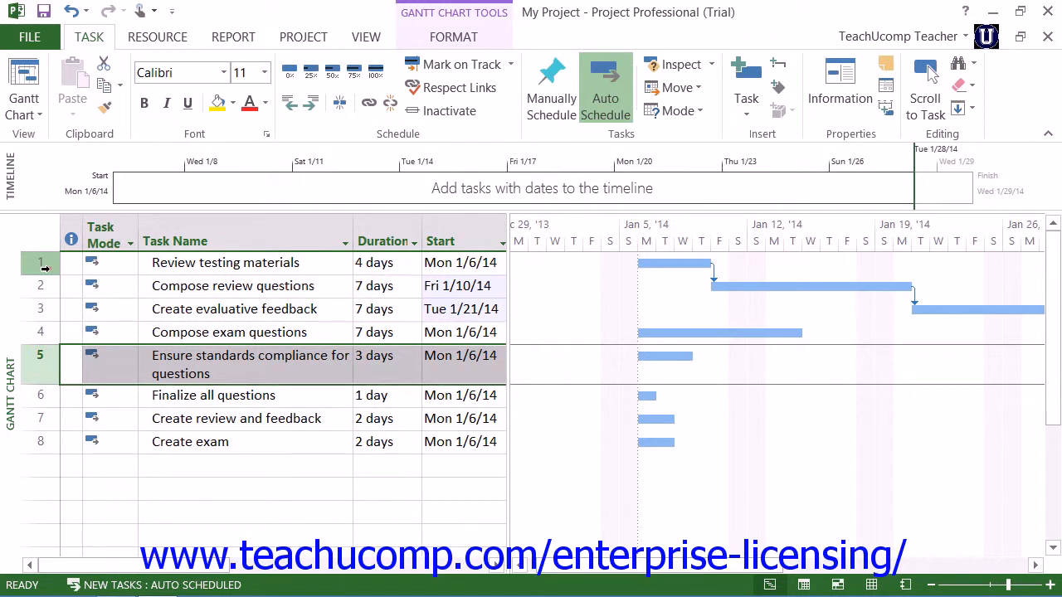
left_click(40, 264)
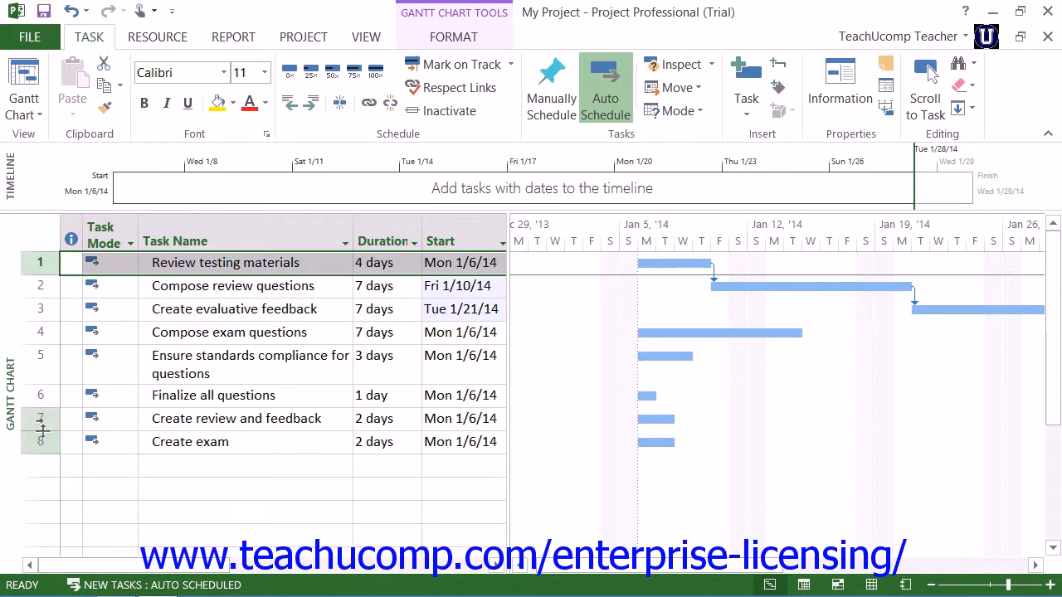
left_click(39, 332, "ctrl")
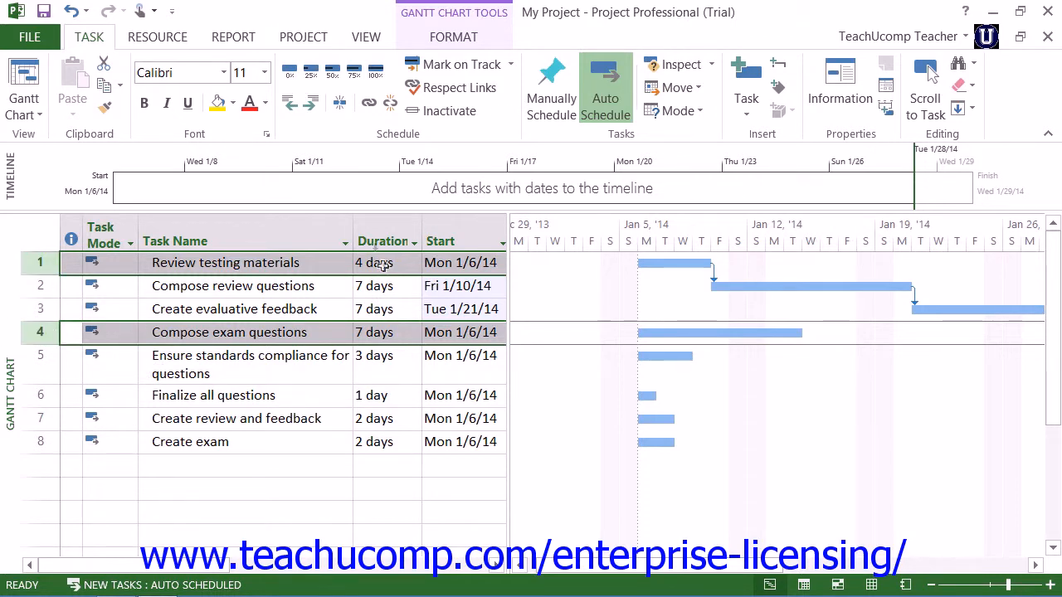
left_click(365, 106)
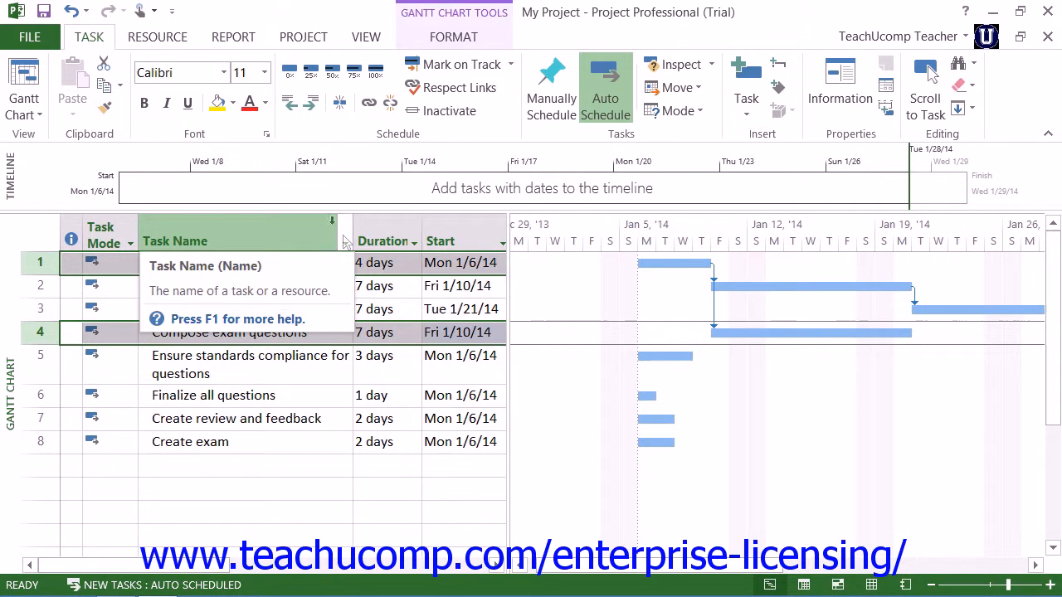
Step: Unlink Compose review questions from its linked tasks, and undo the unlinking
left_click(22, 286)
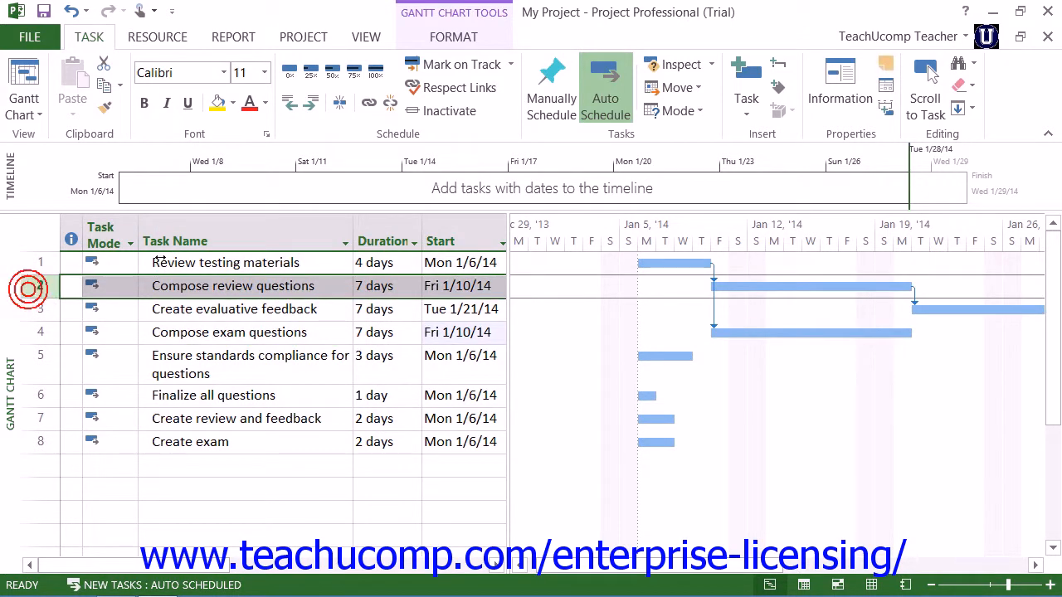
left_click(391, 104)
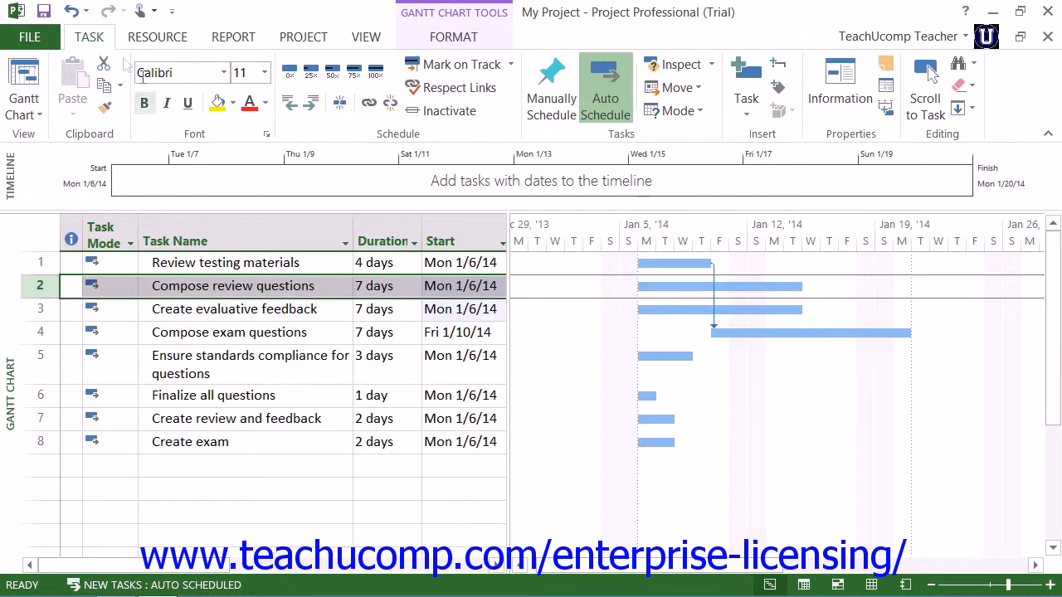
left_click(71, 11)
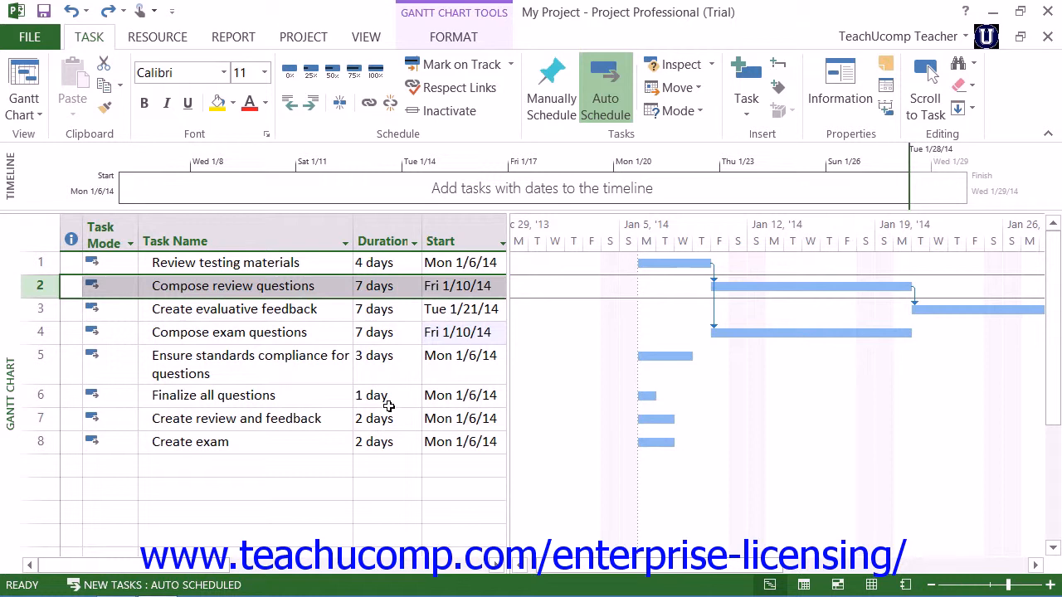
Step: Change the predecessor link type of Compose review questions to Start-to-Start (SS), and undo the change
left_click(38, 285)
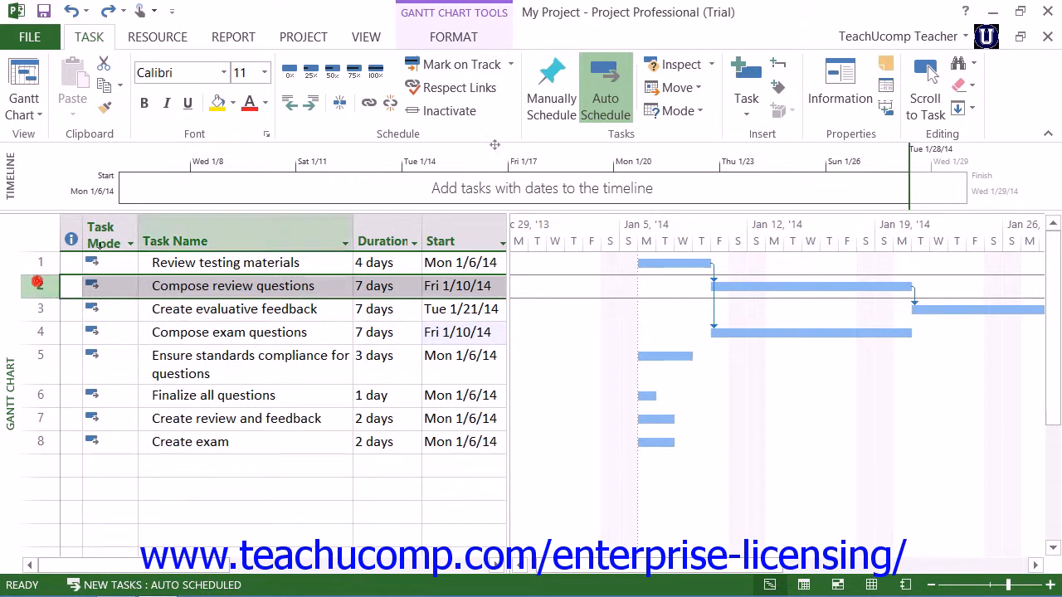
left_click(832, 101)
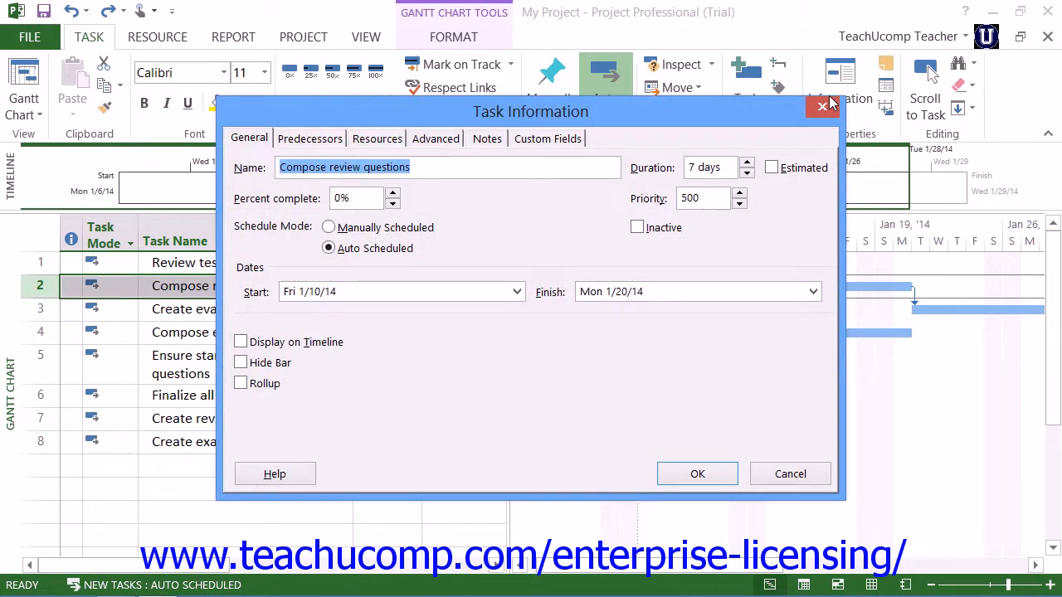
left_click(309, 141)
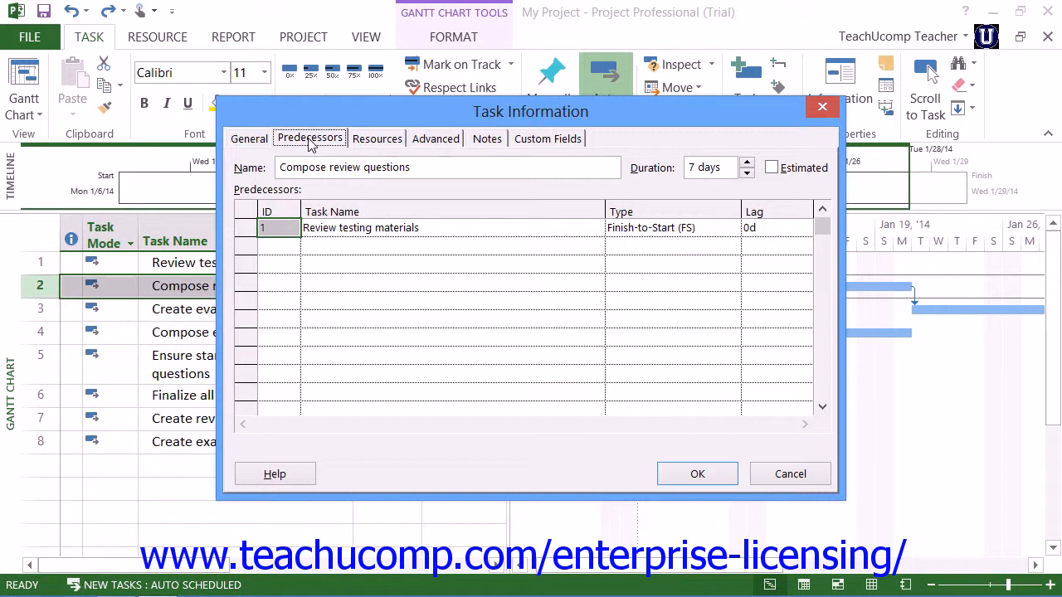
left_click(636, 229)
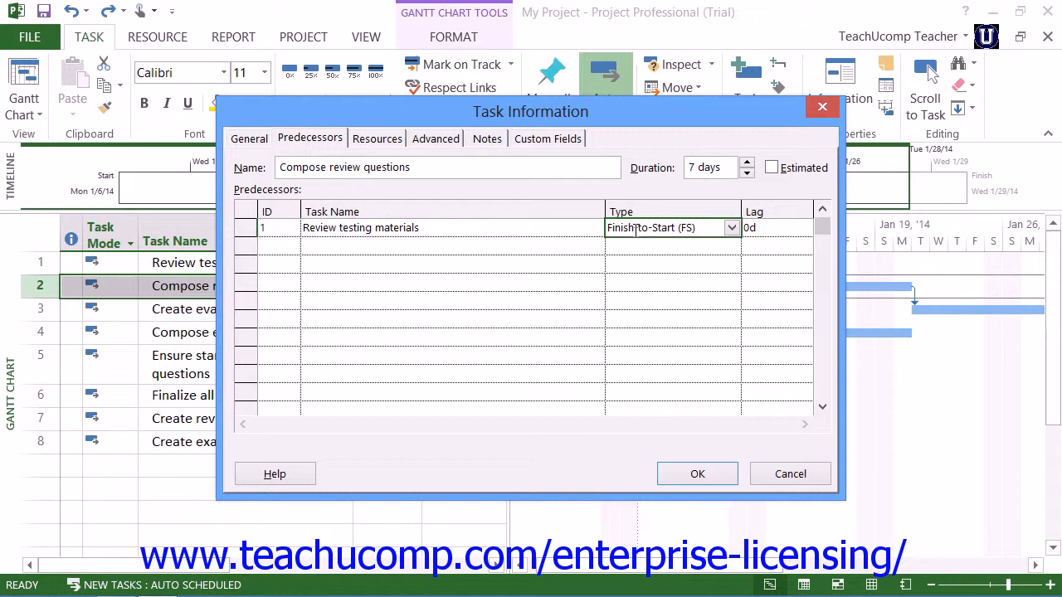
left_click(732, 228)
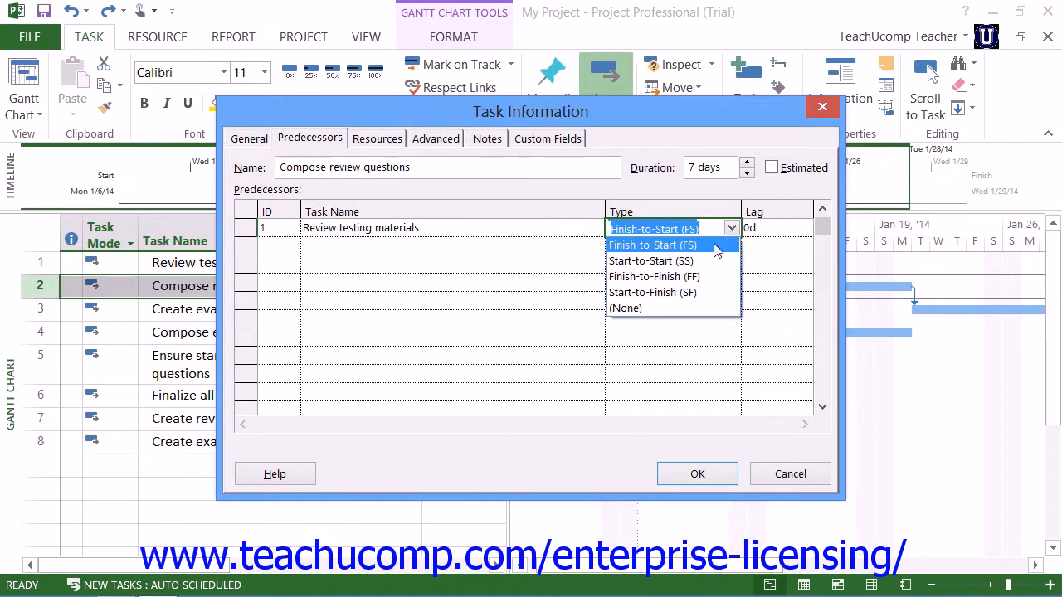
left_click(711, 262)
left_click(696, 474)
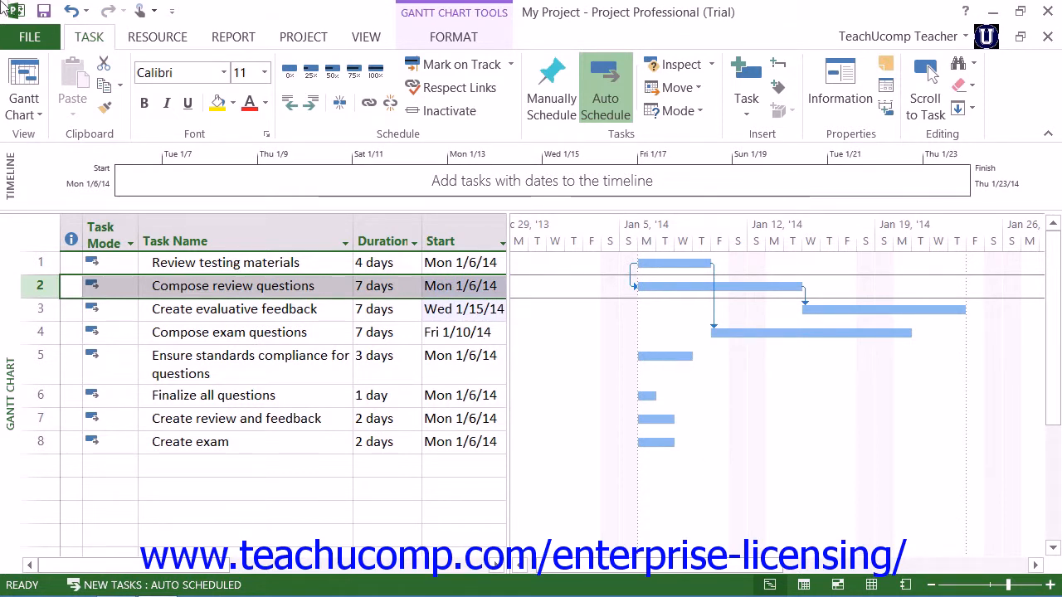
left_click(72, 11)
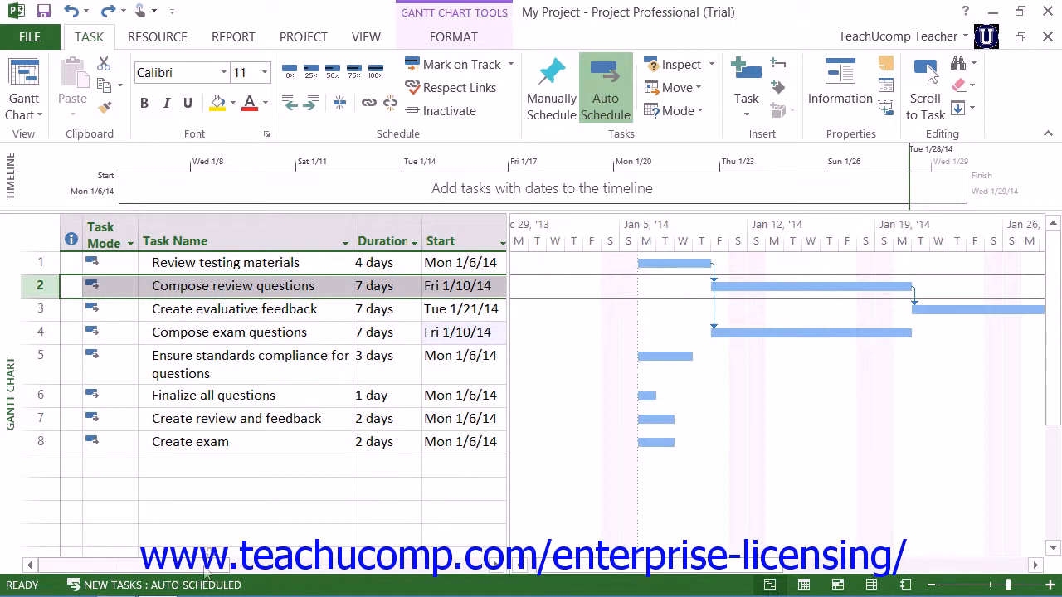
Step: Set new tasks to Auto Scheduled and check the task mode choices for Review testing materials
left_click(185, 587)
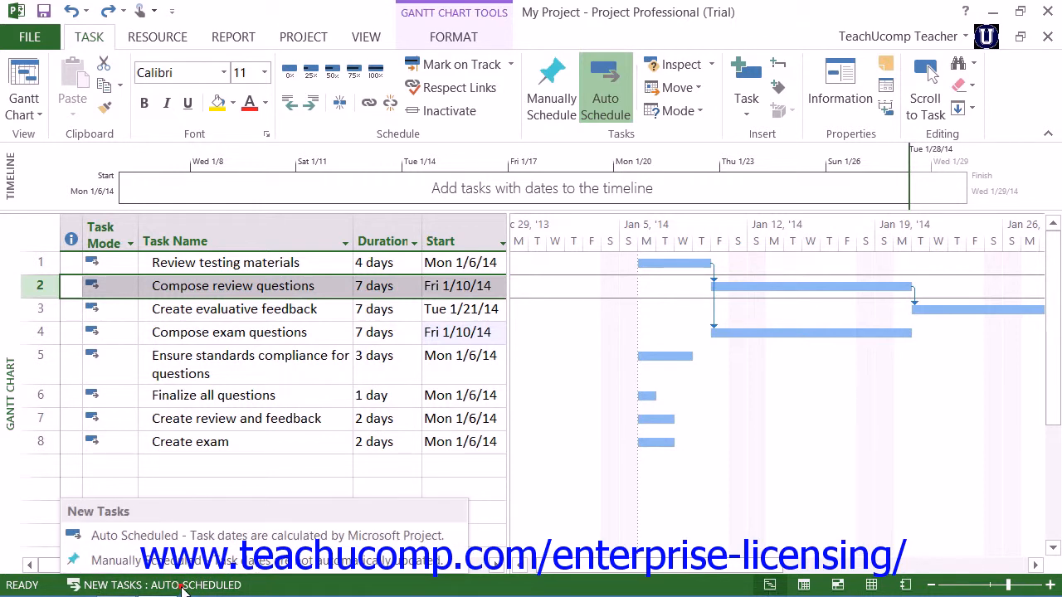
left_click(170, 538)
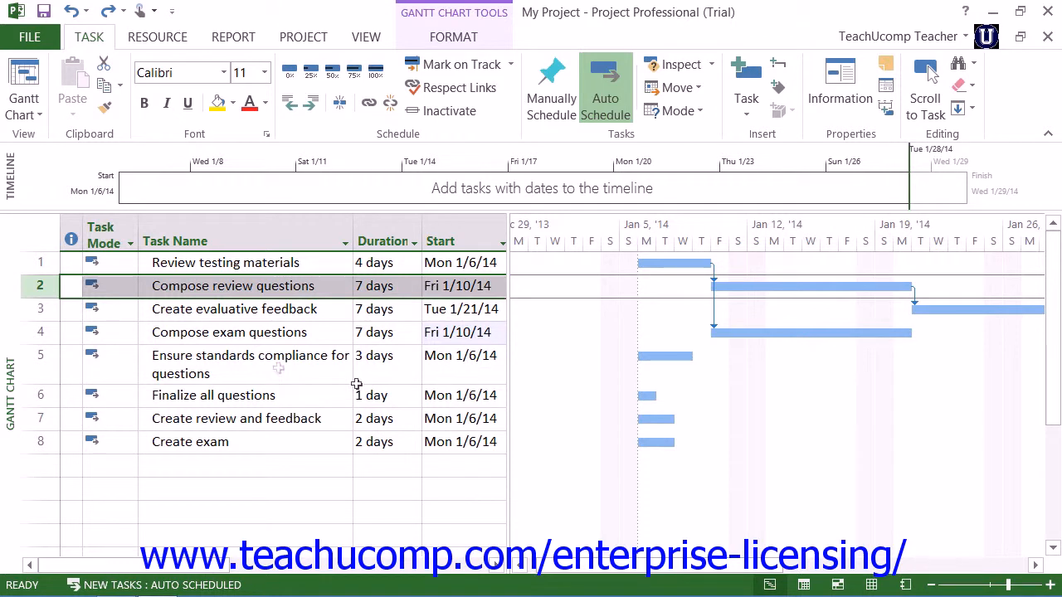
left_click(125, 267)
left_click(129, 263)
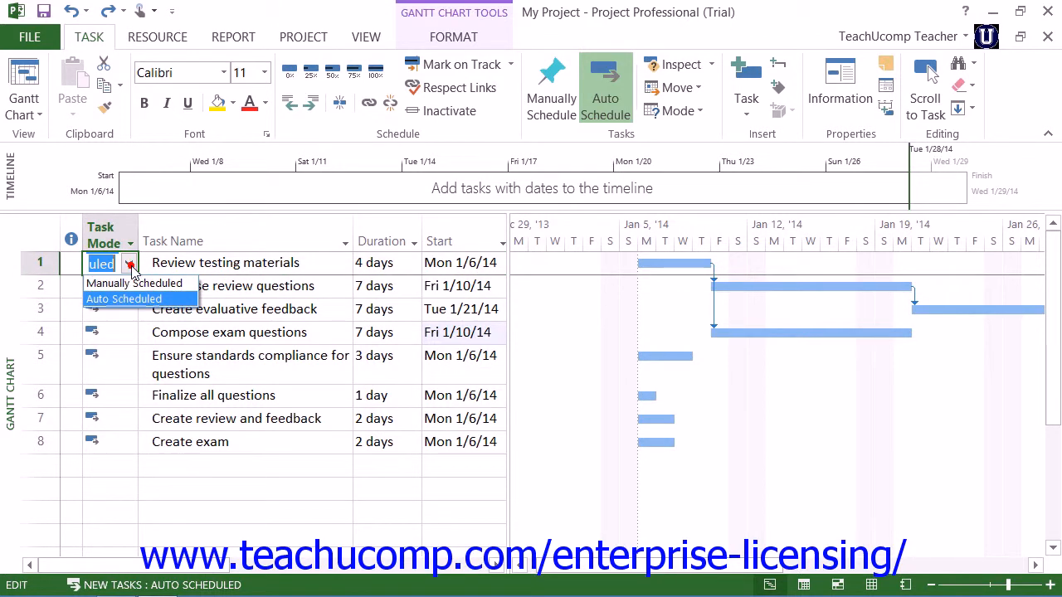
left_click(129, 265)
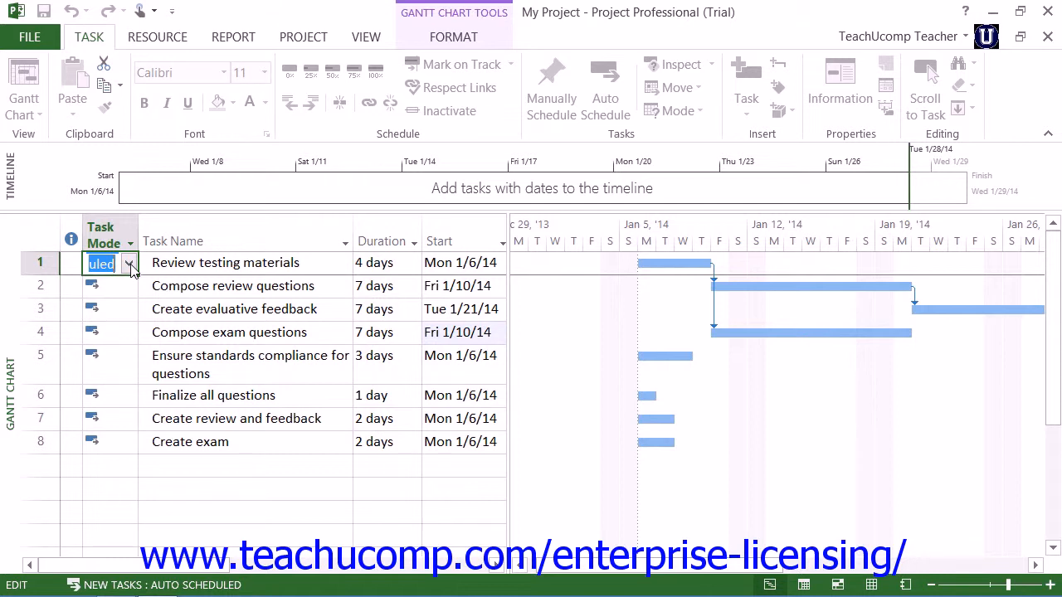
Step: Set the duration of Review testing materials to 6 days
left_click(365, 264)
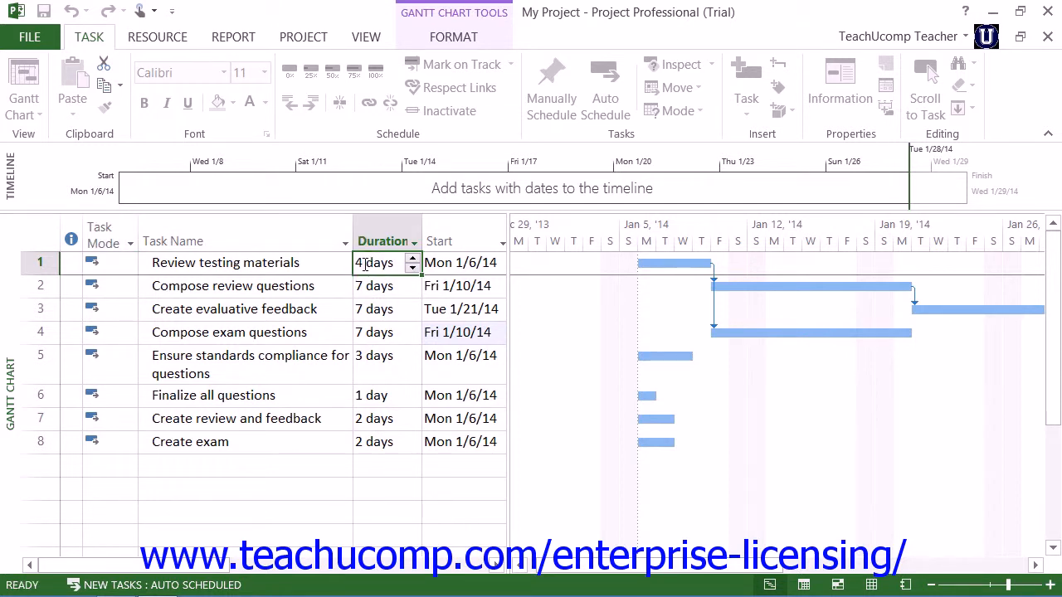
left_click(412, 258)
left_click(412, 258)
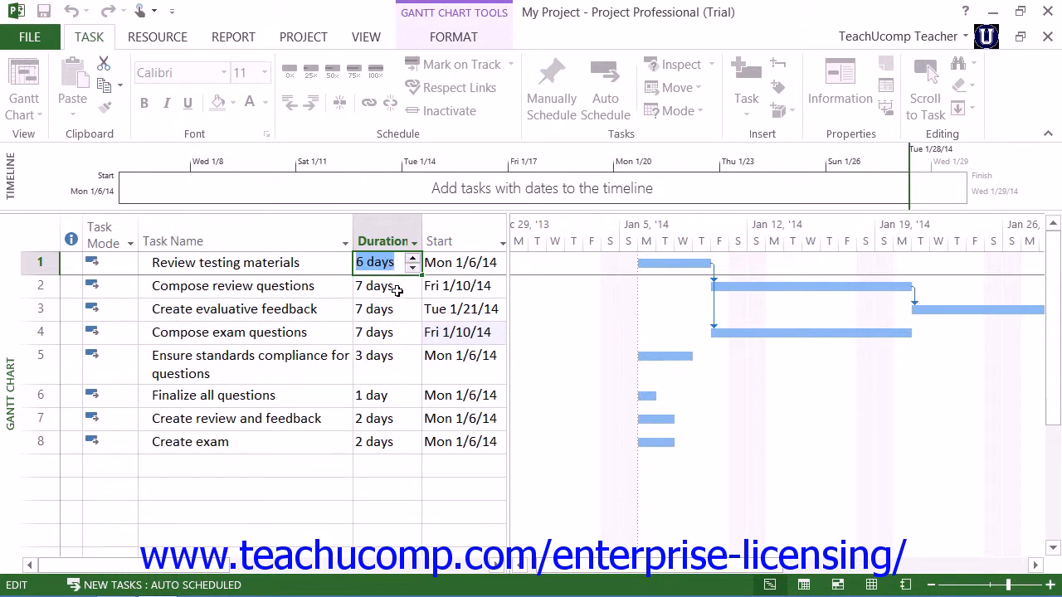
left_click(397, 289)
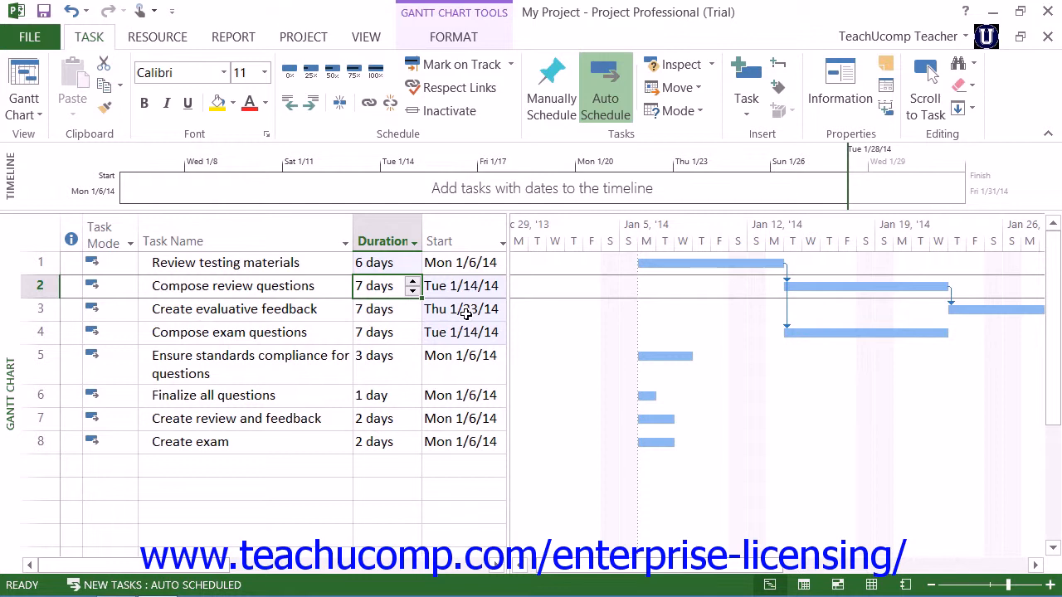
Step: Save the project and apply Respect Links to the first three tasks
left_click(42, 13)
left_click_drag(30, 262, 30, 308)
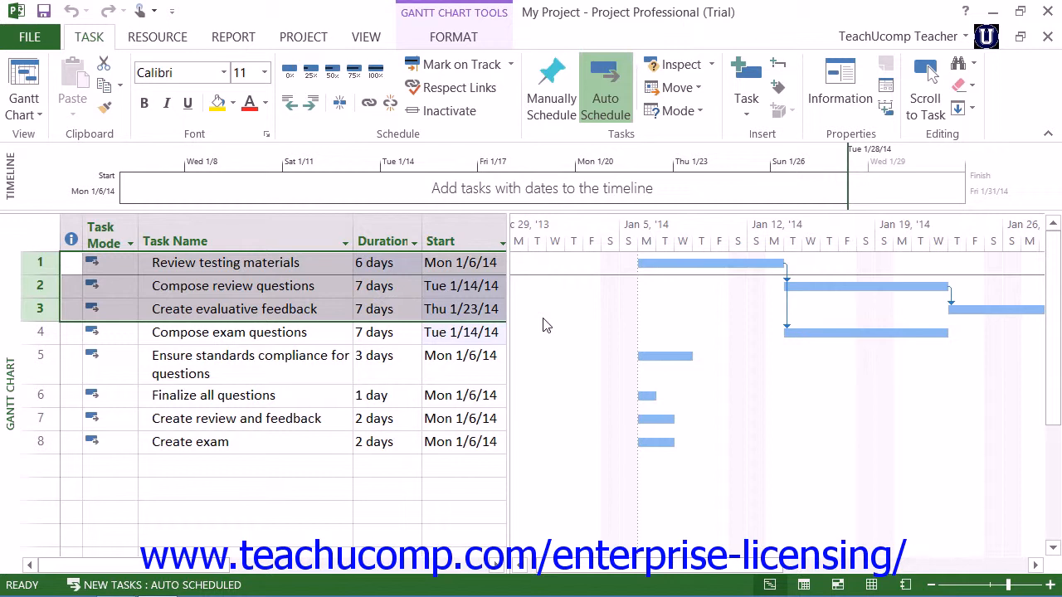
left_click(496, 91)
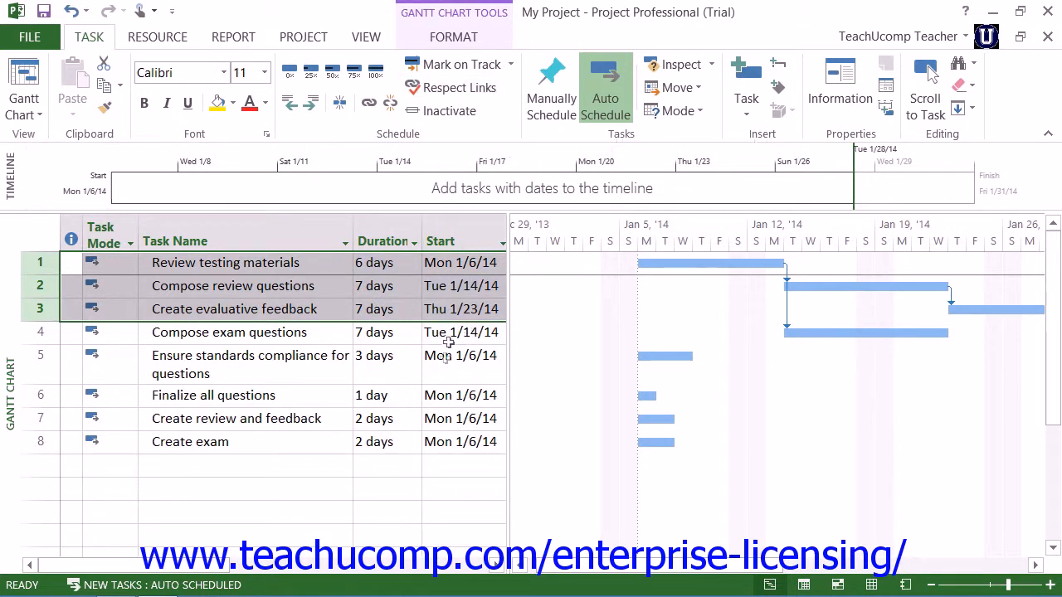